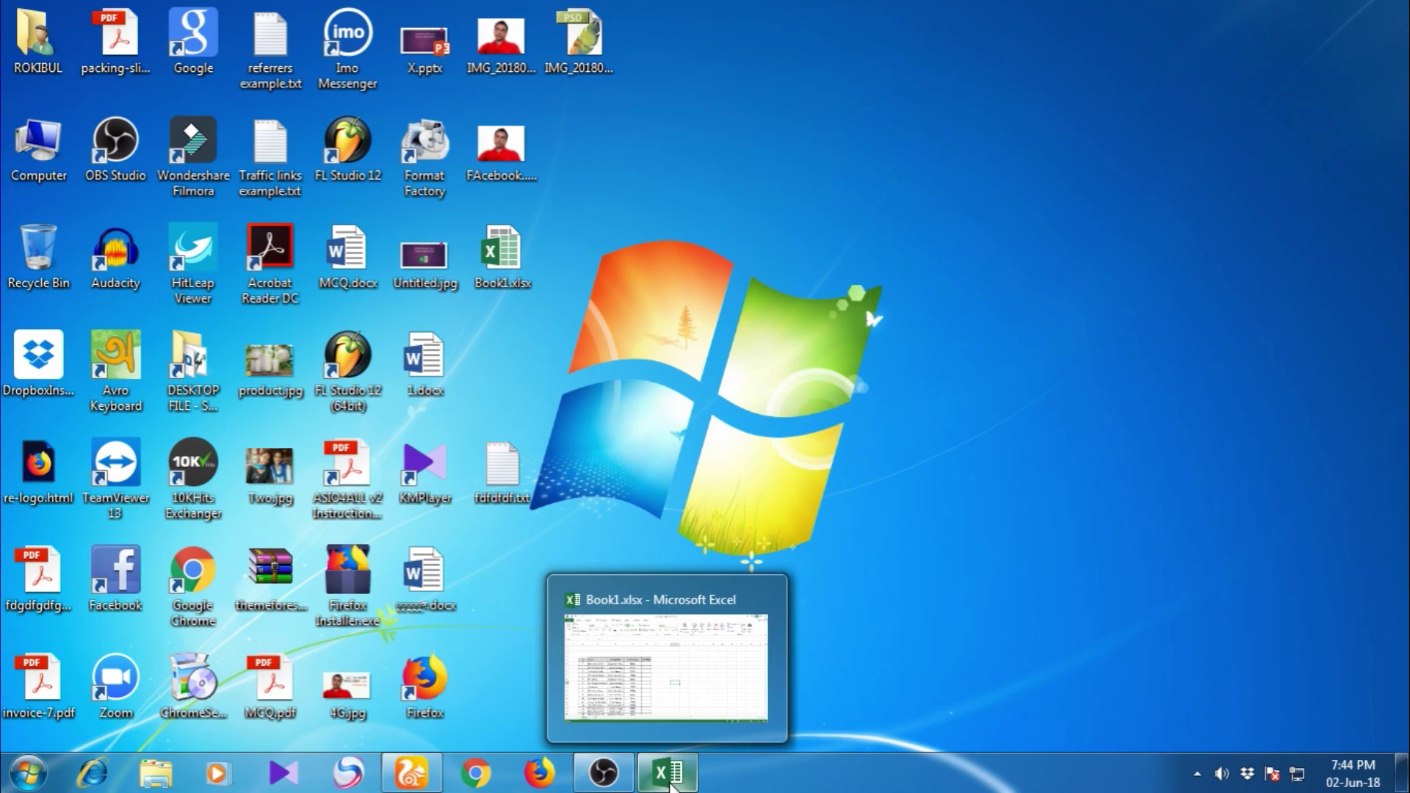
# Step: Restore the Book1.xlsx workbook with the staff salary table from the taskbar
pyautogui.click(670, 783)
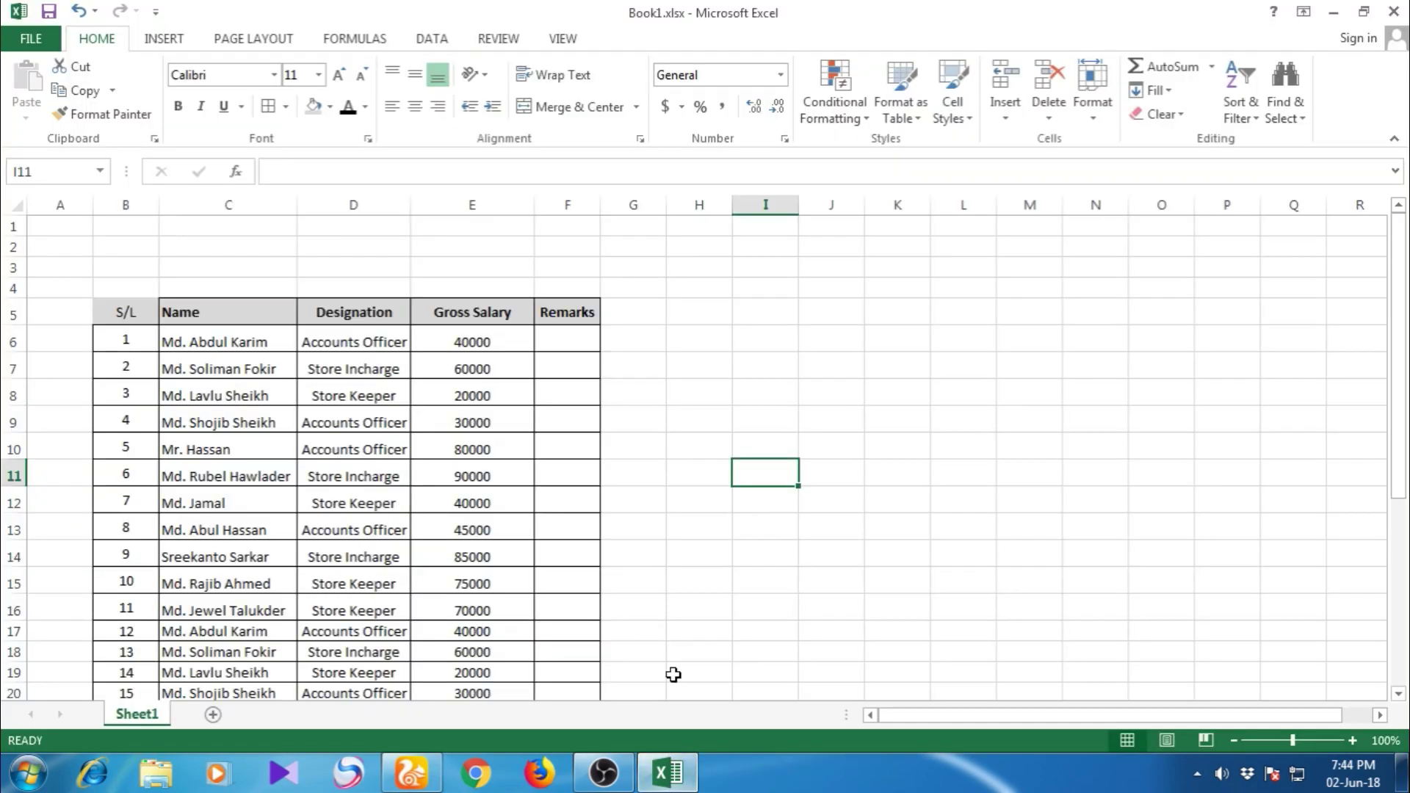
pyautogui.scroll(-1, 471, 517)
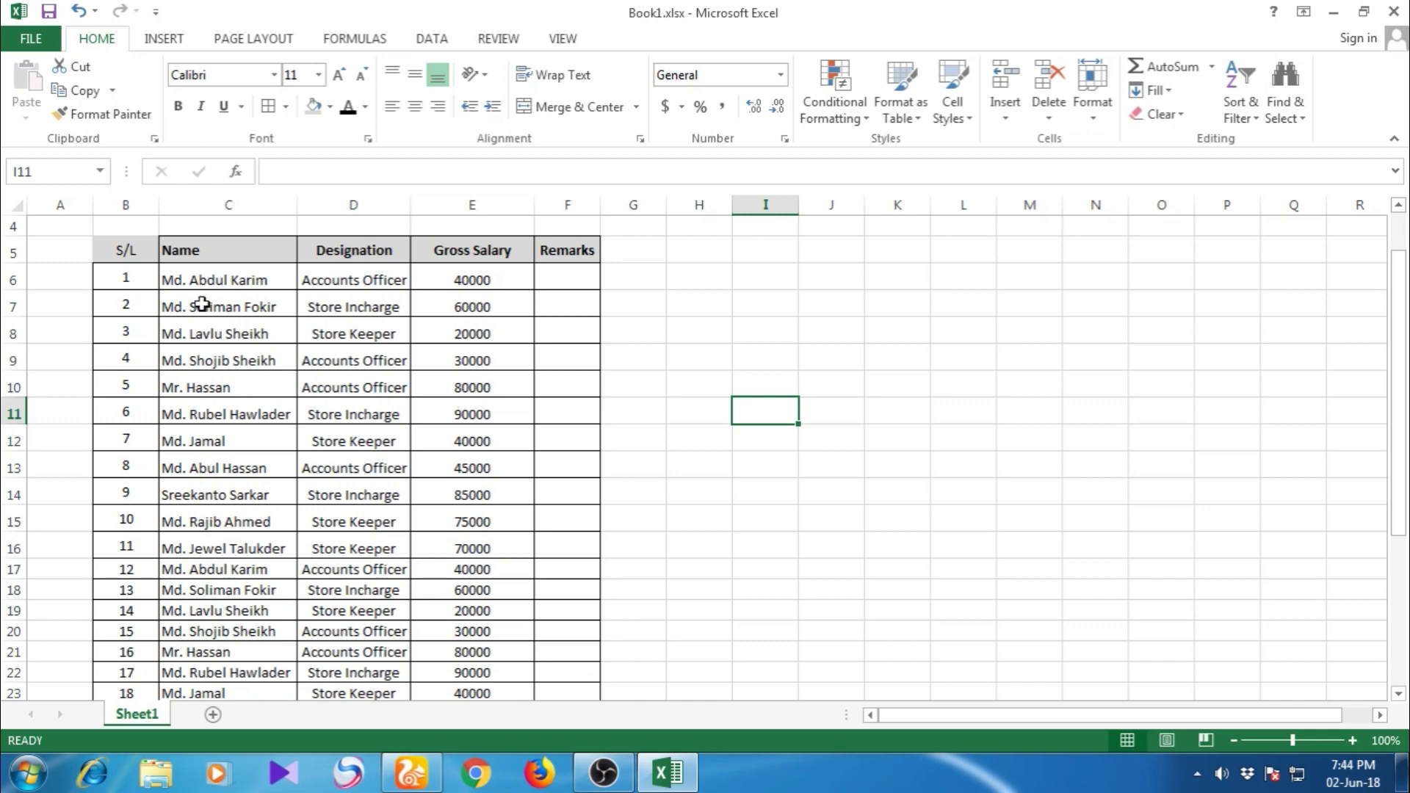
pyautogui.click(132, 251)
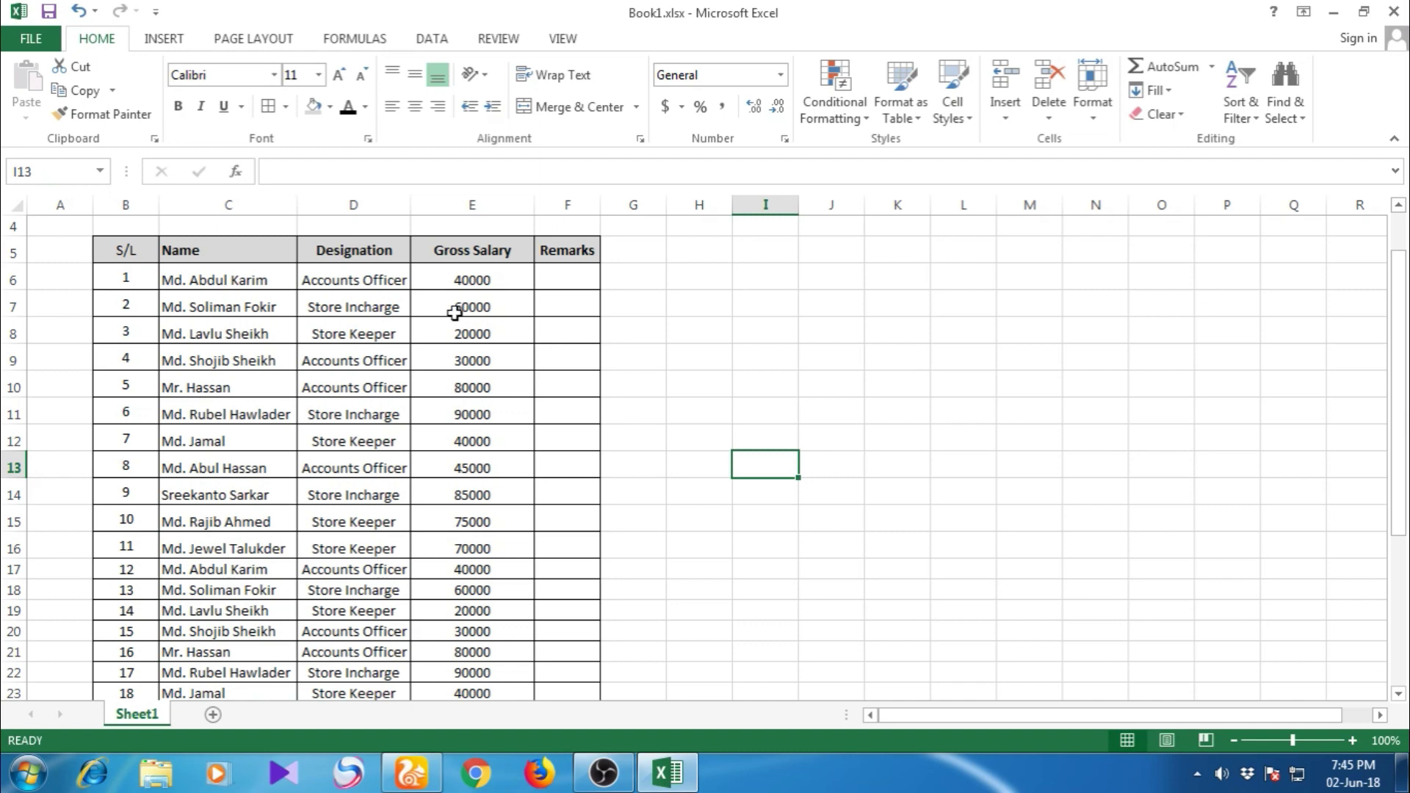
pyautogui.moveTo(485, 282); pyautogui.dragTo(486, 527)
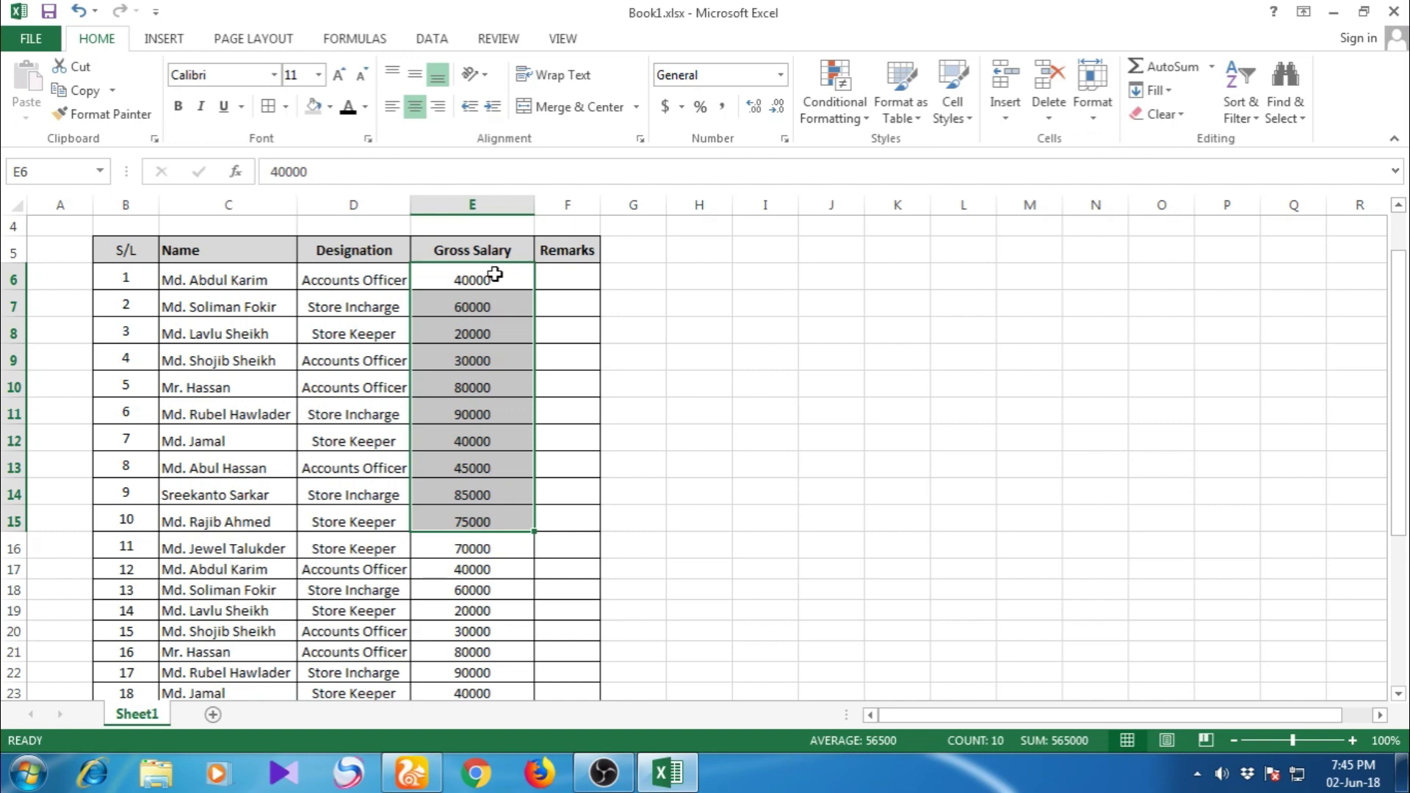
# Step: Select Gross Salary cells E6 to E15, the values from 40000 down to 75000
pyautogui.scroll(-2, 416, 315)
pyautogui.scroll(-2, 416, 314)
pyautogui.scroll(-2, 416, 314)
pyautogui.scroll(-2, 415, 314)
pyautogui.scroll(3, 415, 314)
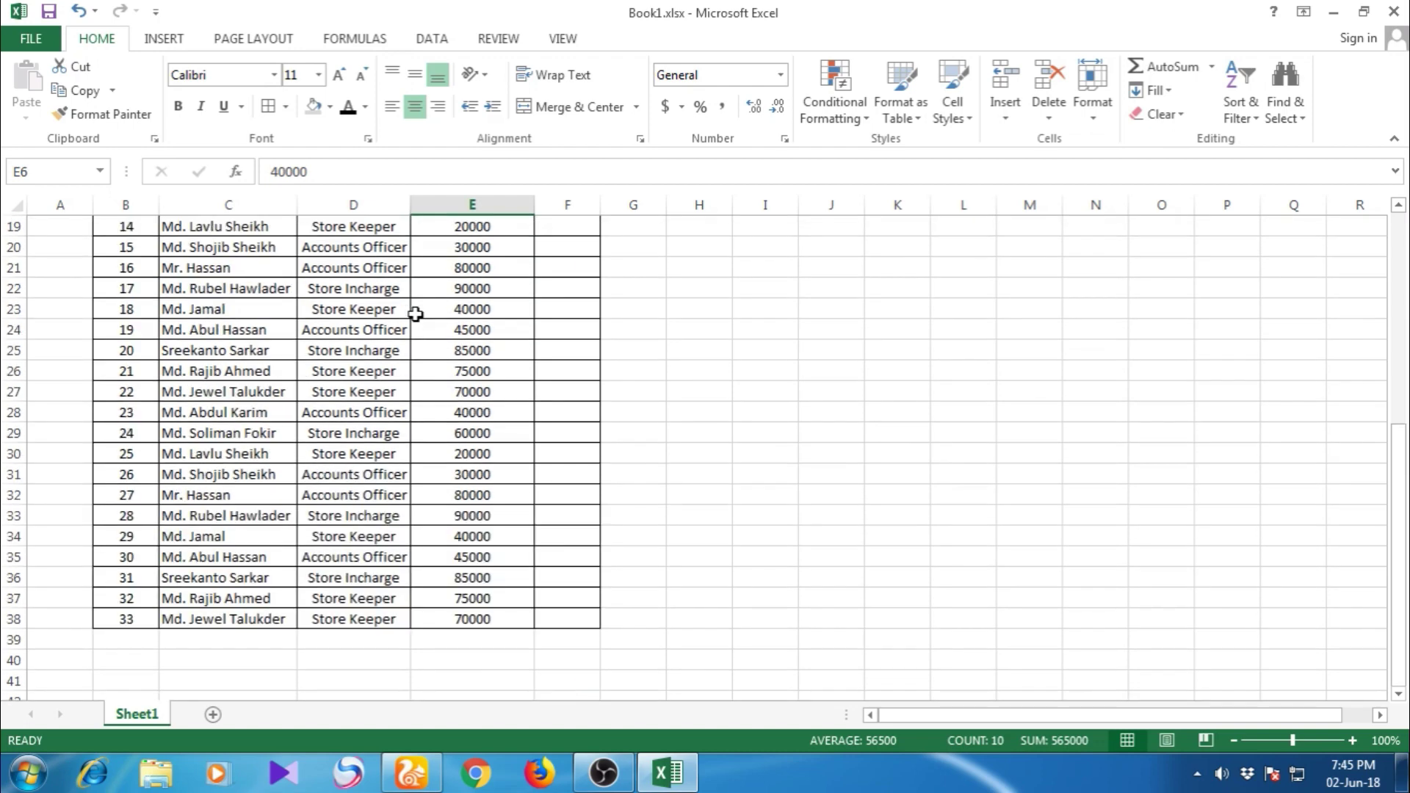
pyautogui.scroll(6, 416, 314)
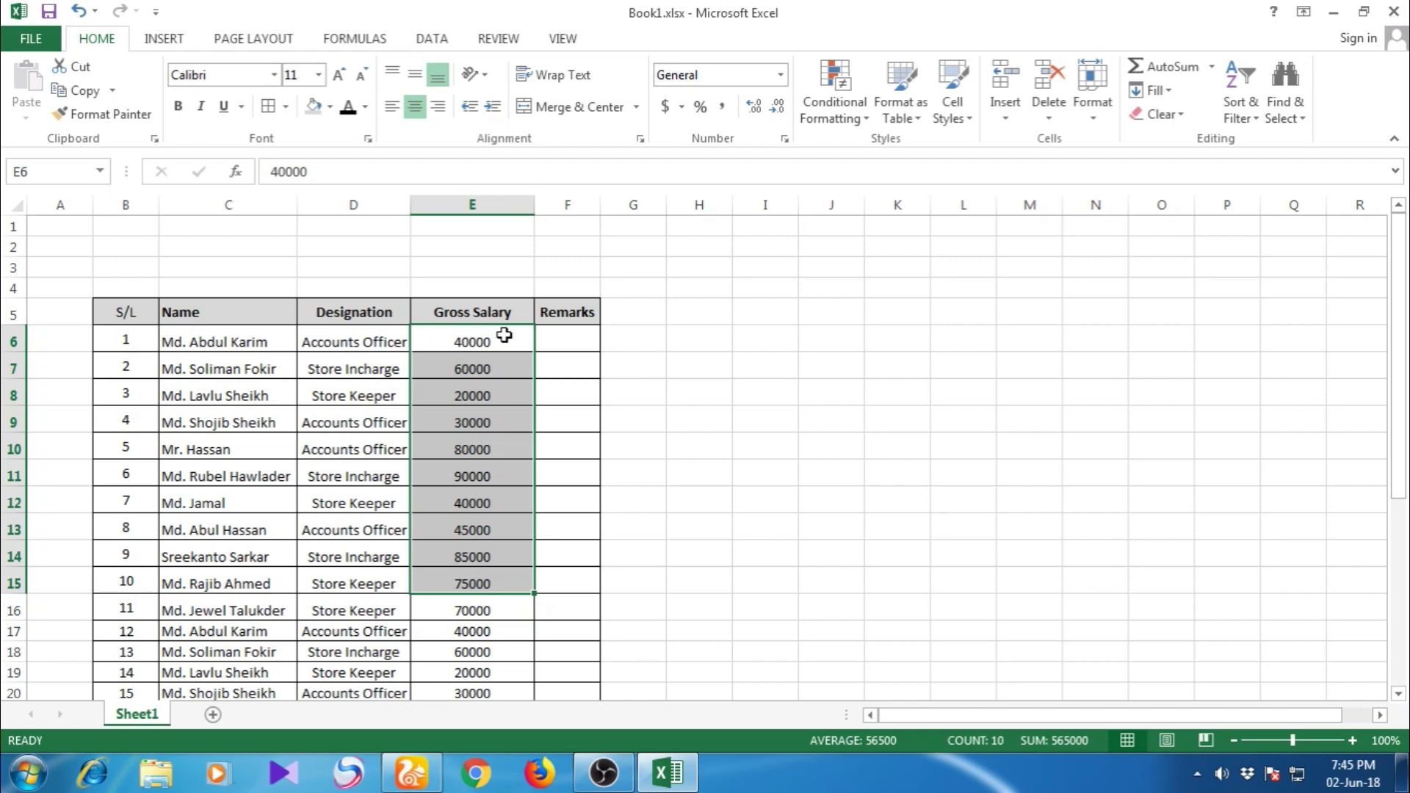
pyautogui.moveTo(504, 335); pyautogui.dragTo(504, 787)
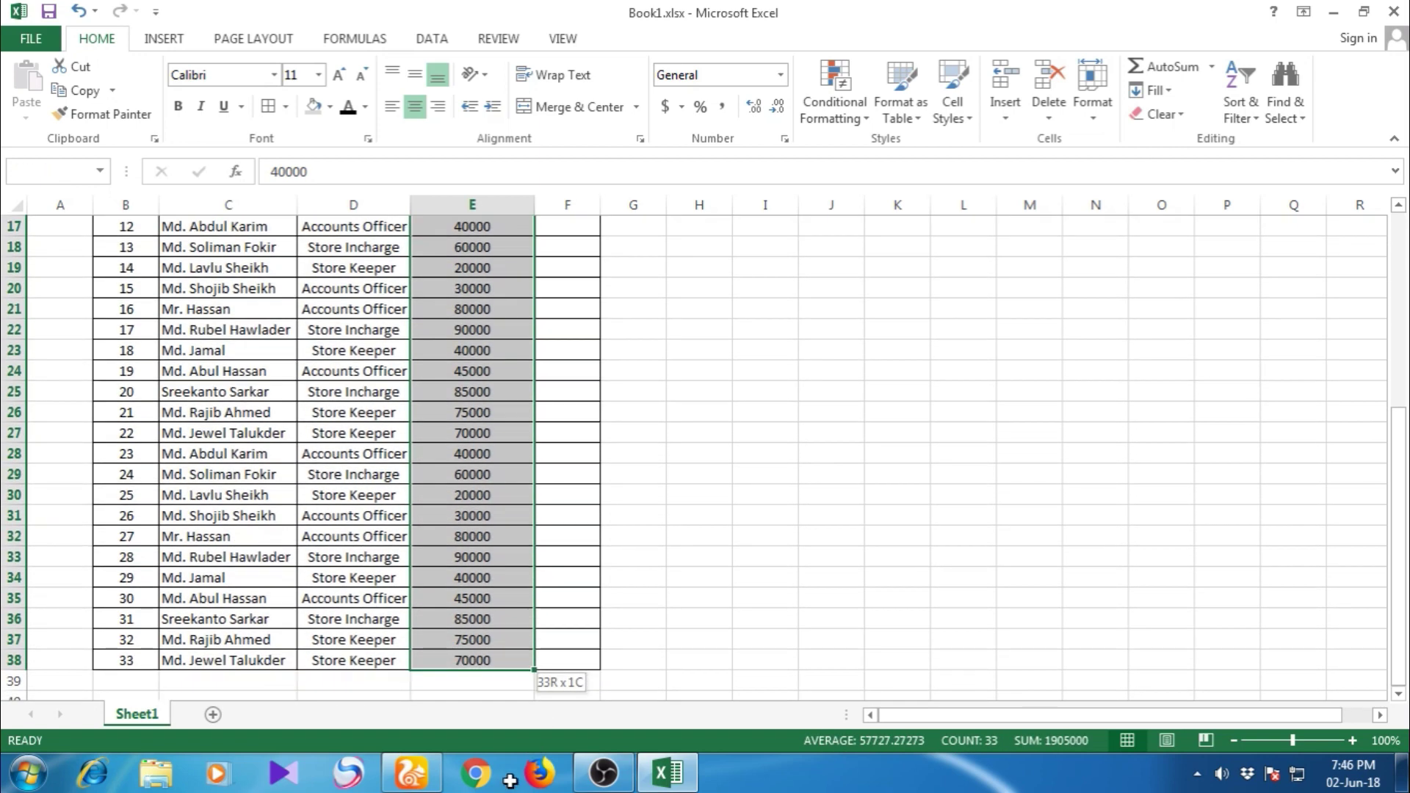
# Step: Extend the selection to E6:E38 and bring up the Highlight Cells Rules choices
pyautogui.moveTo(505, 787); pyautogui.dragTo(492, 599)
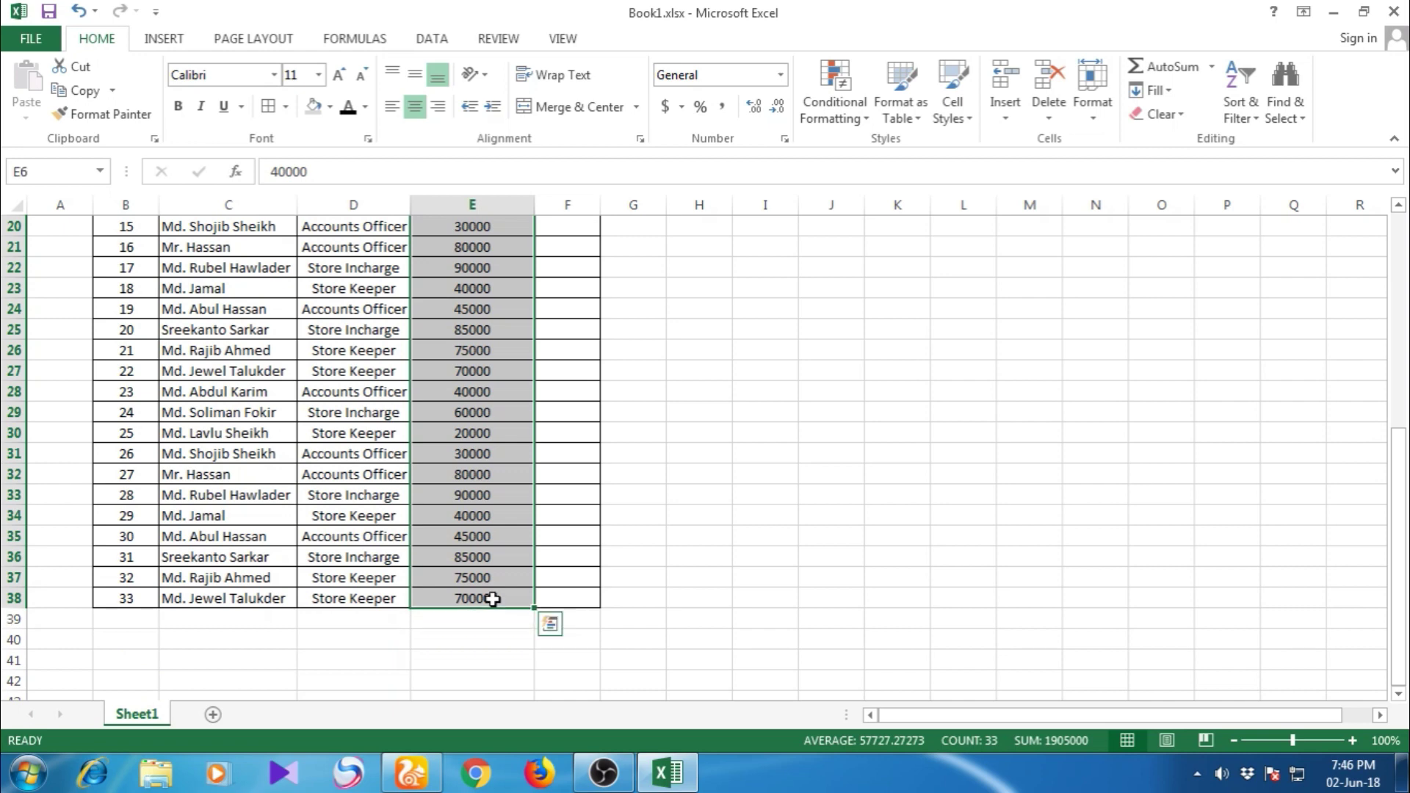
pyautogui.click(852, 125)
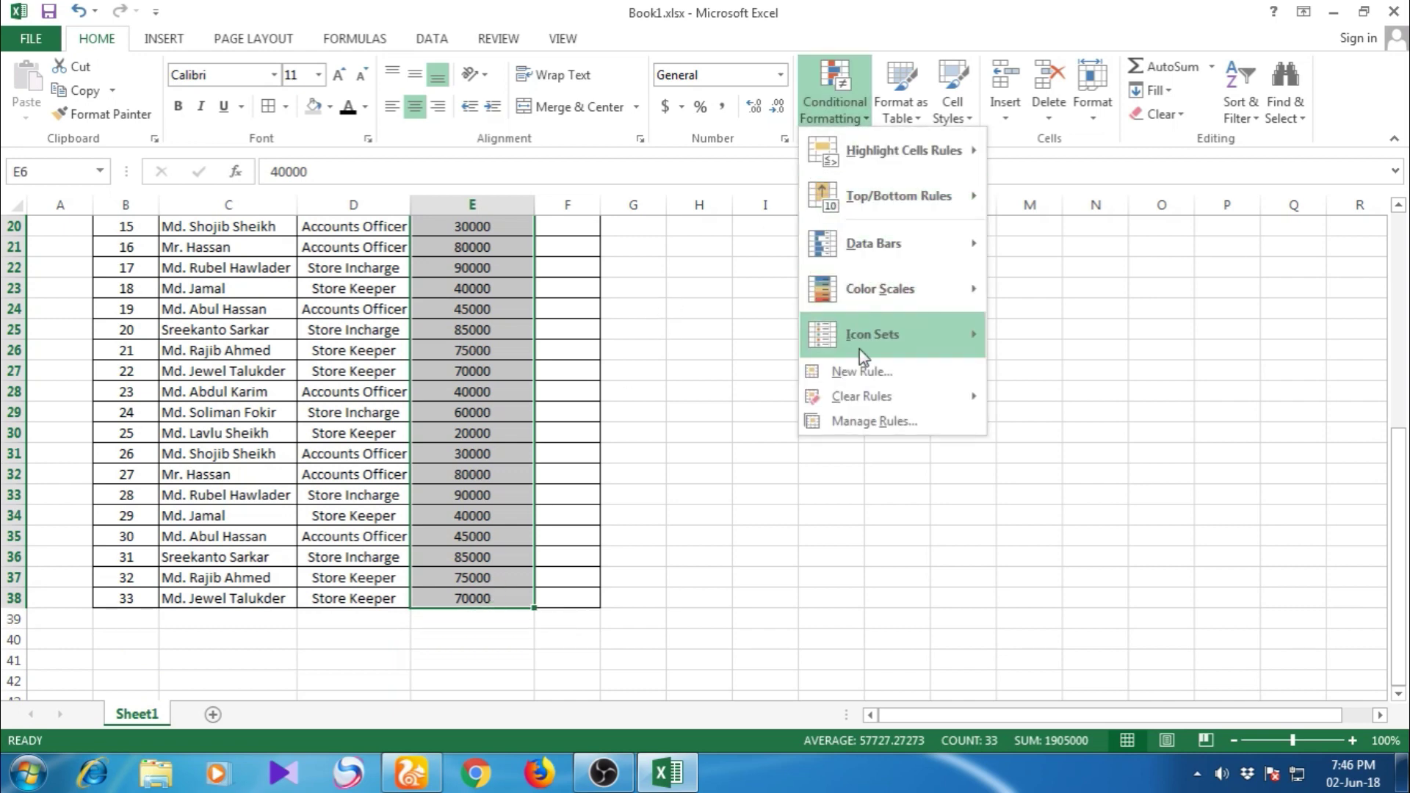
pyautogui.moveTo(898, 151)
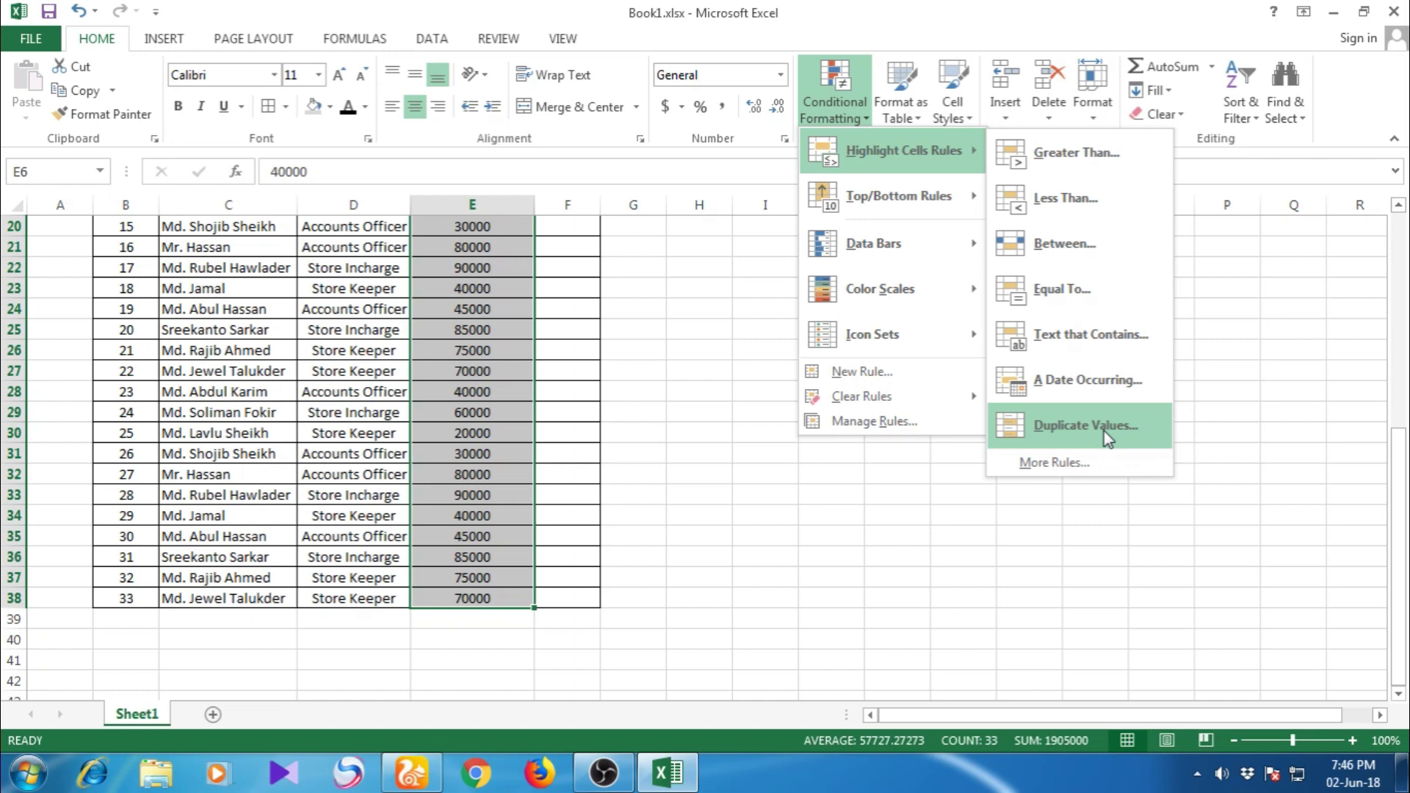
# Step: Add a Greater Than 50000 rule formatted as Green Fill with Dark Green Text
pyautogui.click(1064, 151)
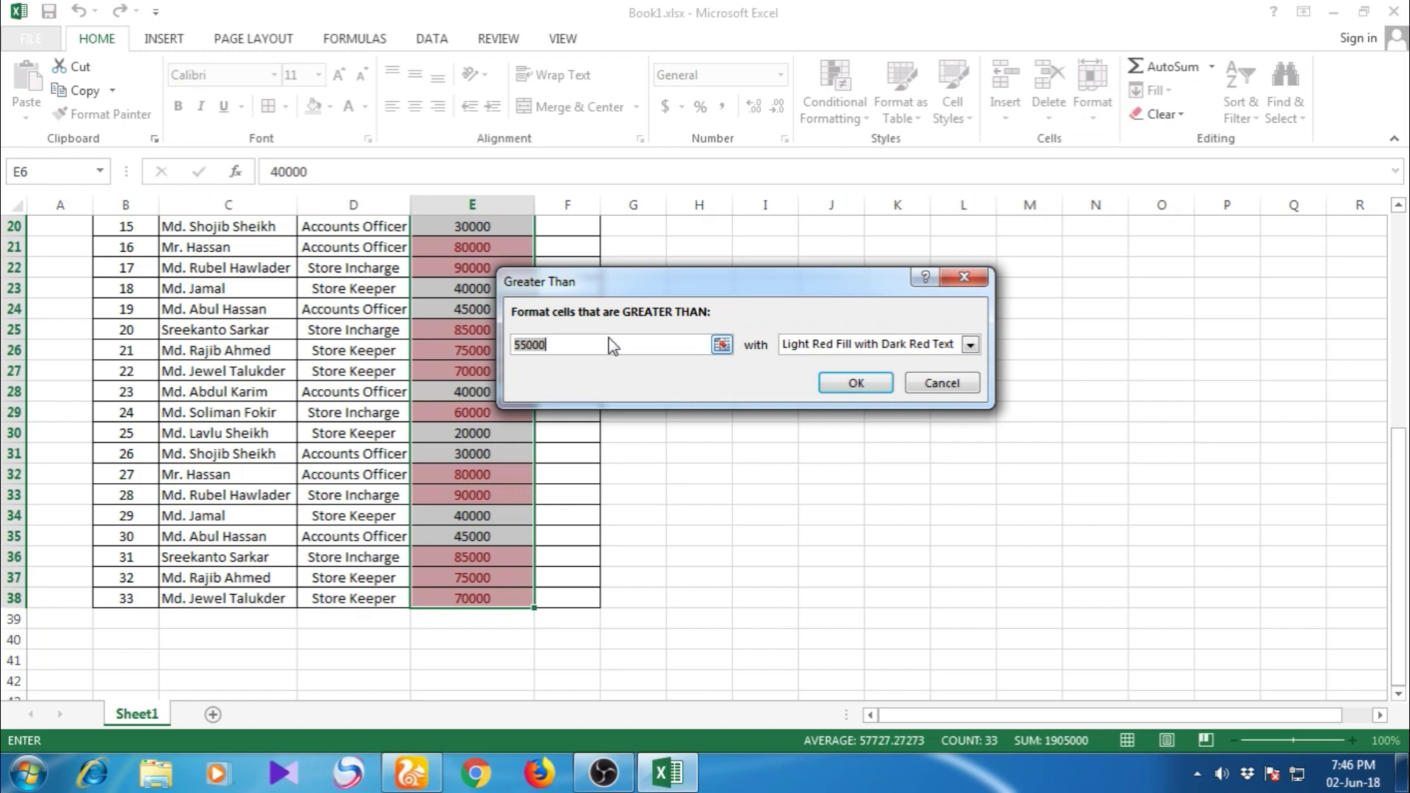
pyautogui.write('400')
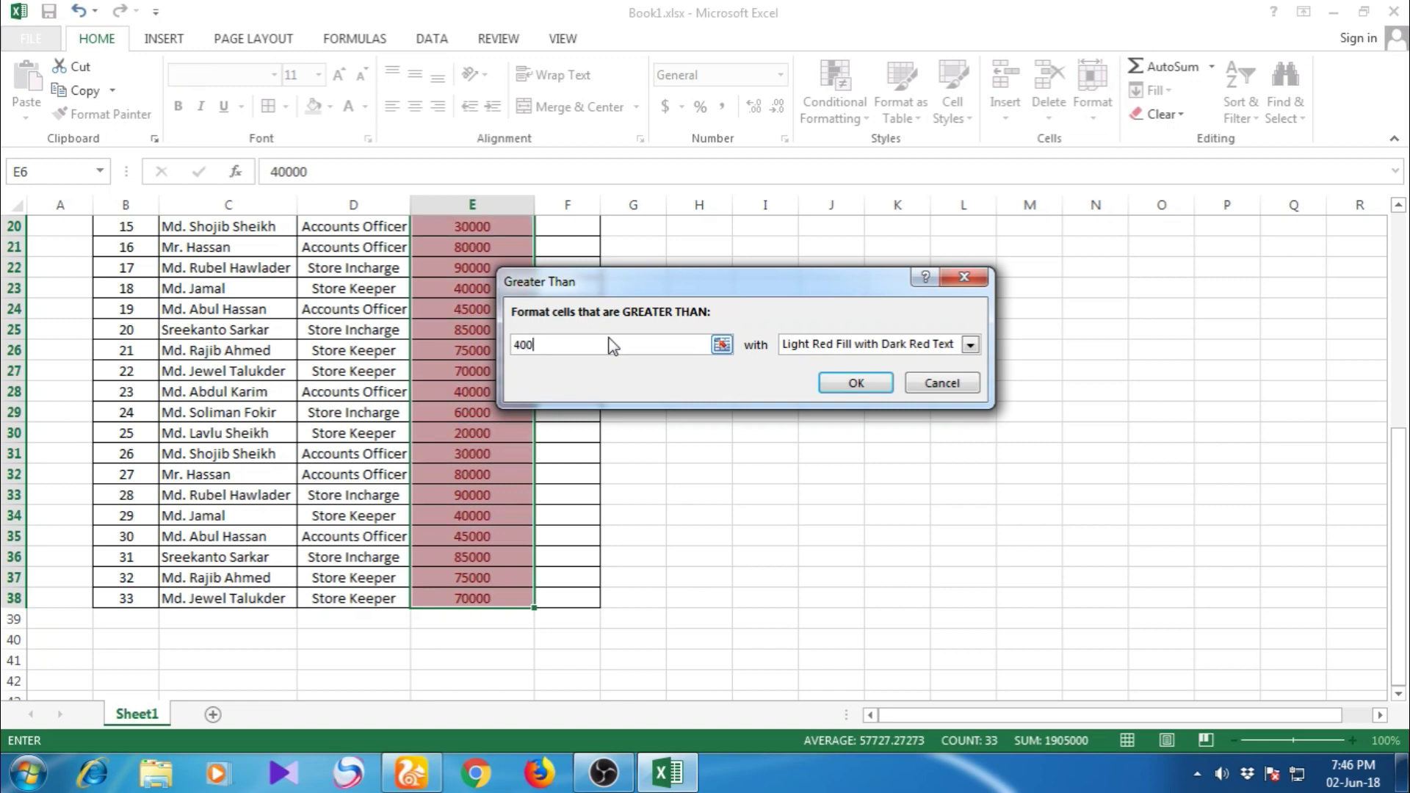
pyautogui.write('00')
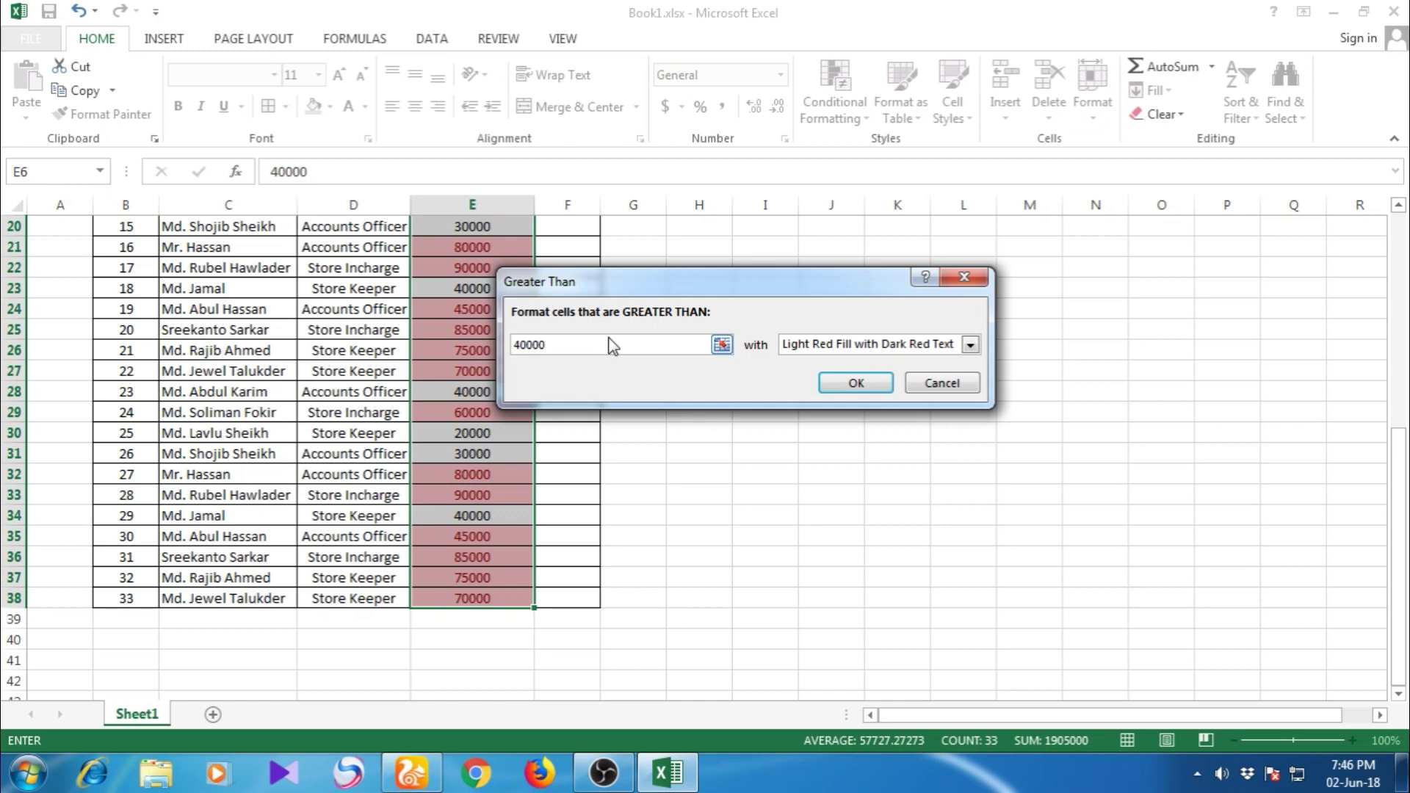
pyautogui.press('BackSpace')
pyautogui.press('BackSpace')
pyautogui.press('BackSpace')
pyautogui.press('BackSpace')
pyautogui.press('BackSpace')
pyautogui.write('50000')
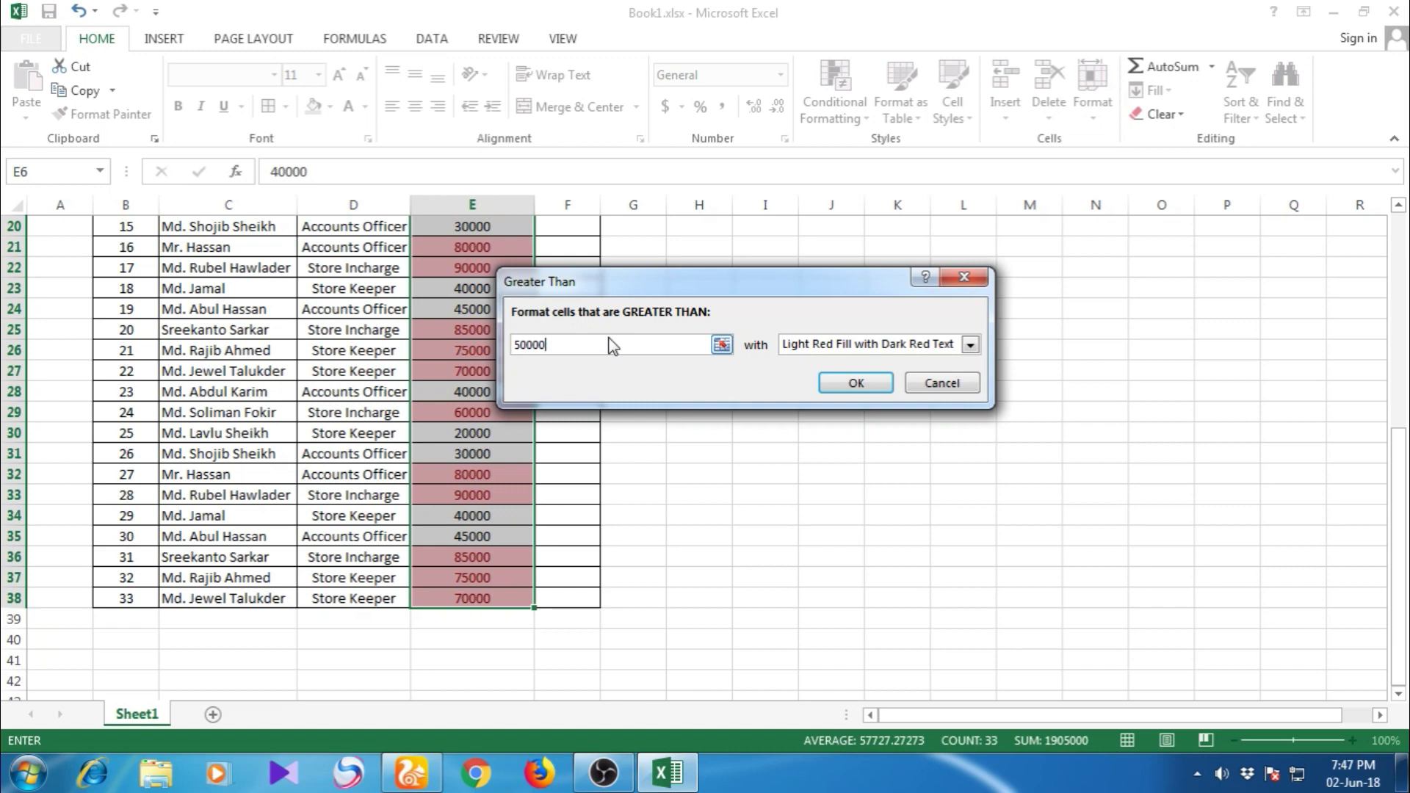
pyautogui.click(970, 346)
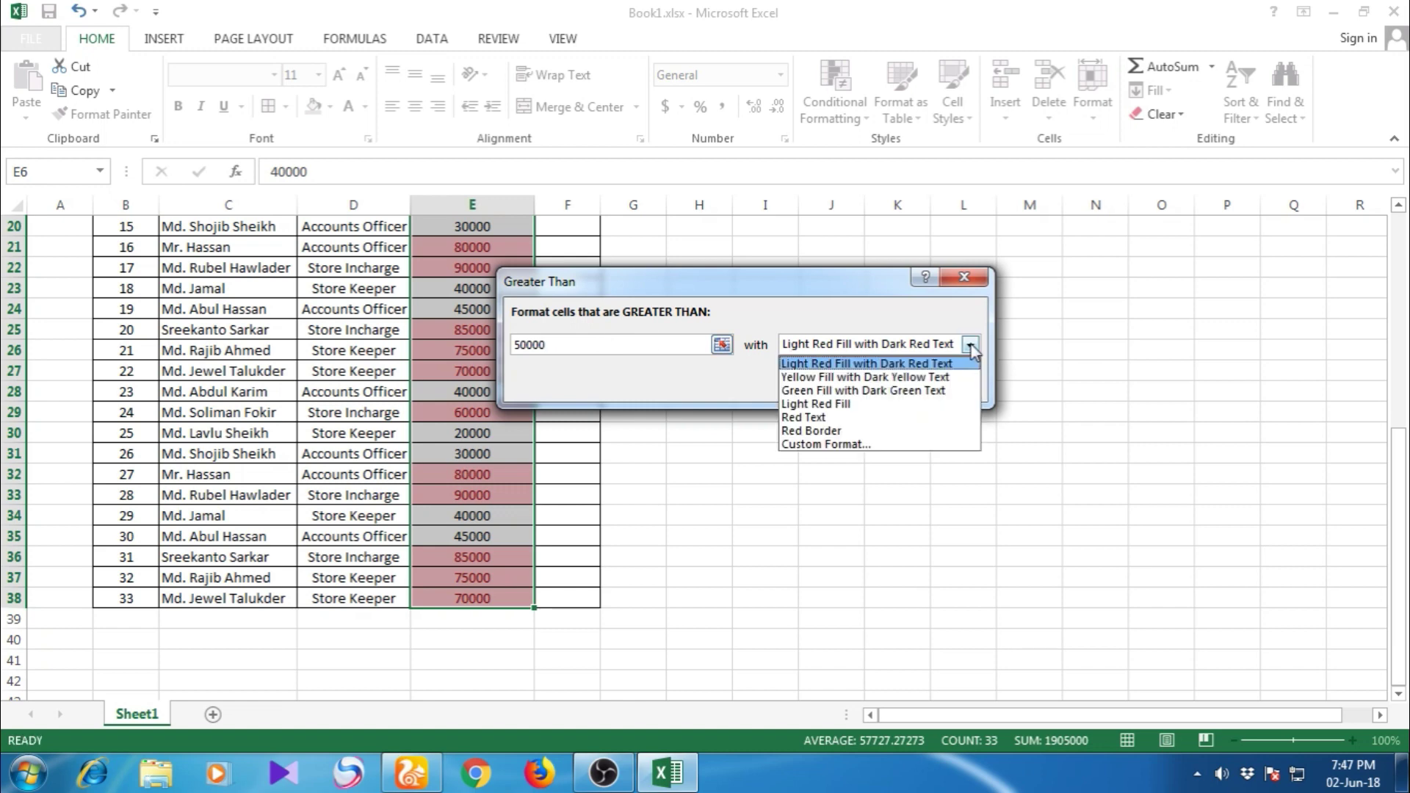
pyautogui.click(907, 377)
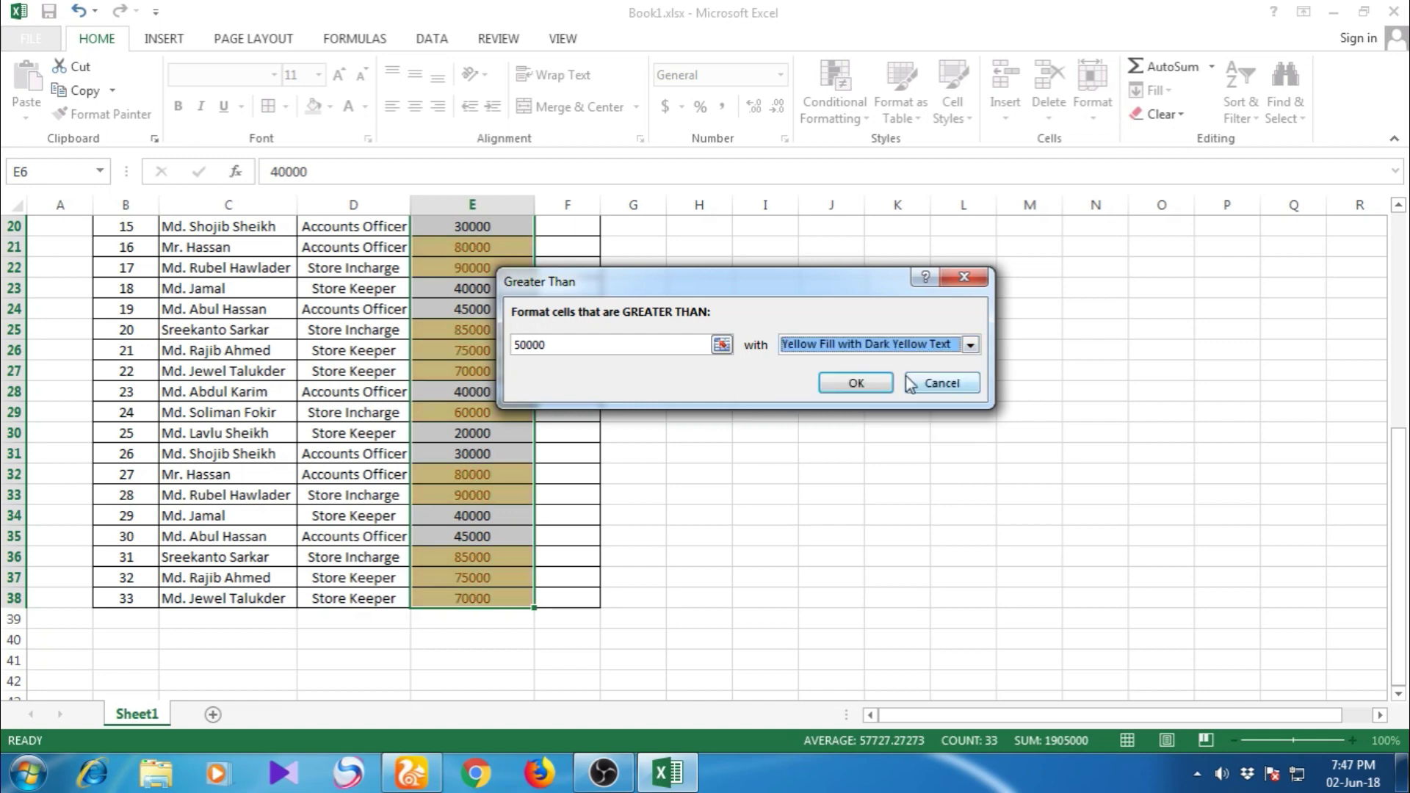
pyautogui.click(970, 345)
pyautogui.click(922, 390)
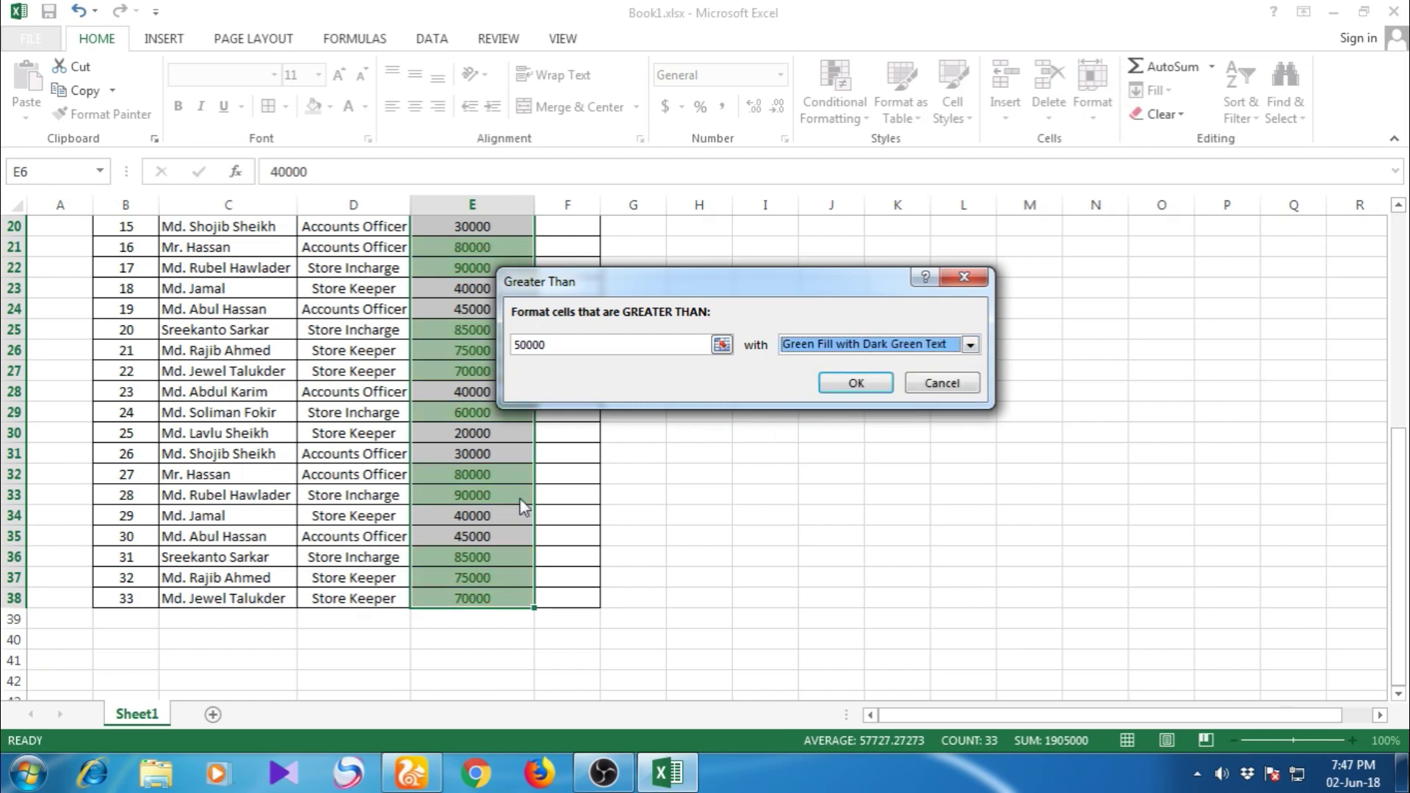
pyautogui.click(874, 382)
pyautogui.scroll(4, 546, 554)
pyautogui.scroll(3, 547, 554)
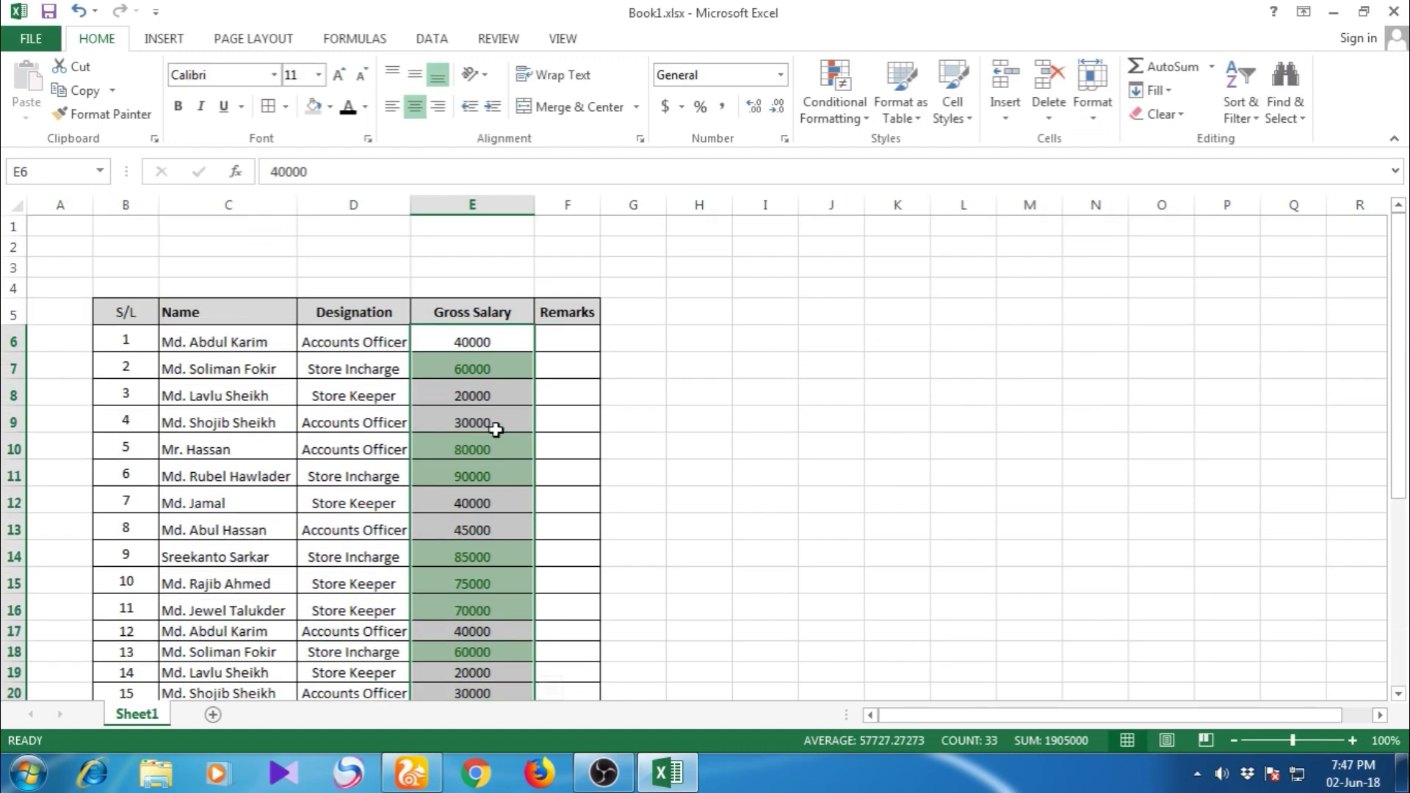
# Step: Scroll down and back up through the Gross Salary column to review the results
pyautogui.scroll(-3, 489, 408)
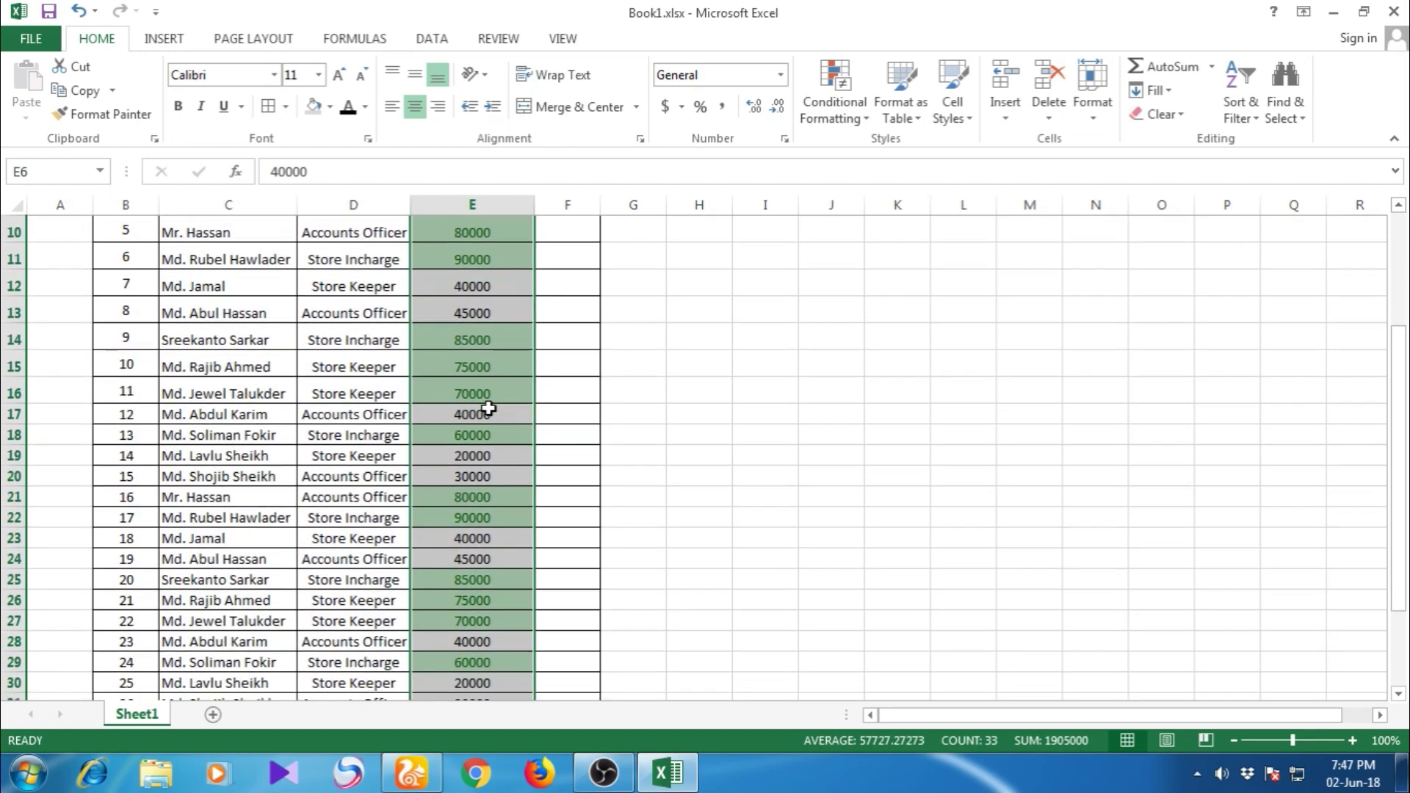
pyautogui.scroll(-3, 489, 408)
pyautogui.scroll(-1, 489, 408)
pyautogui.scroll(-2, 488, 408)
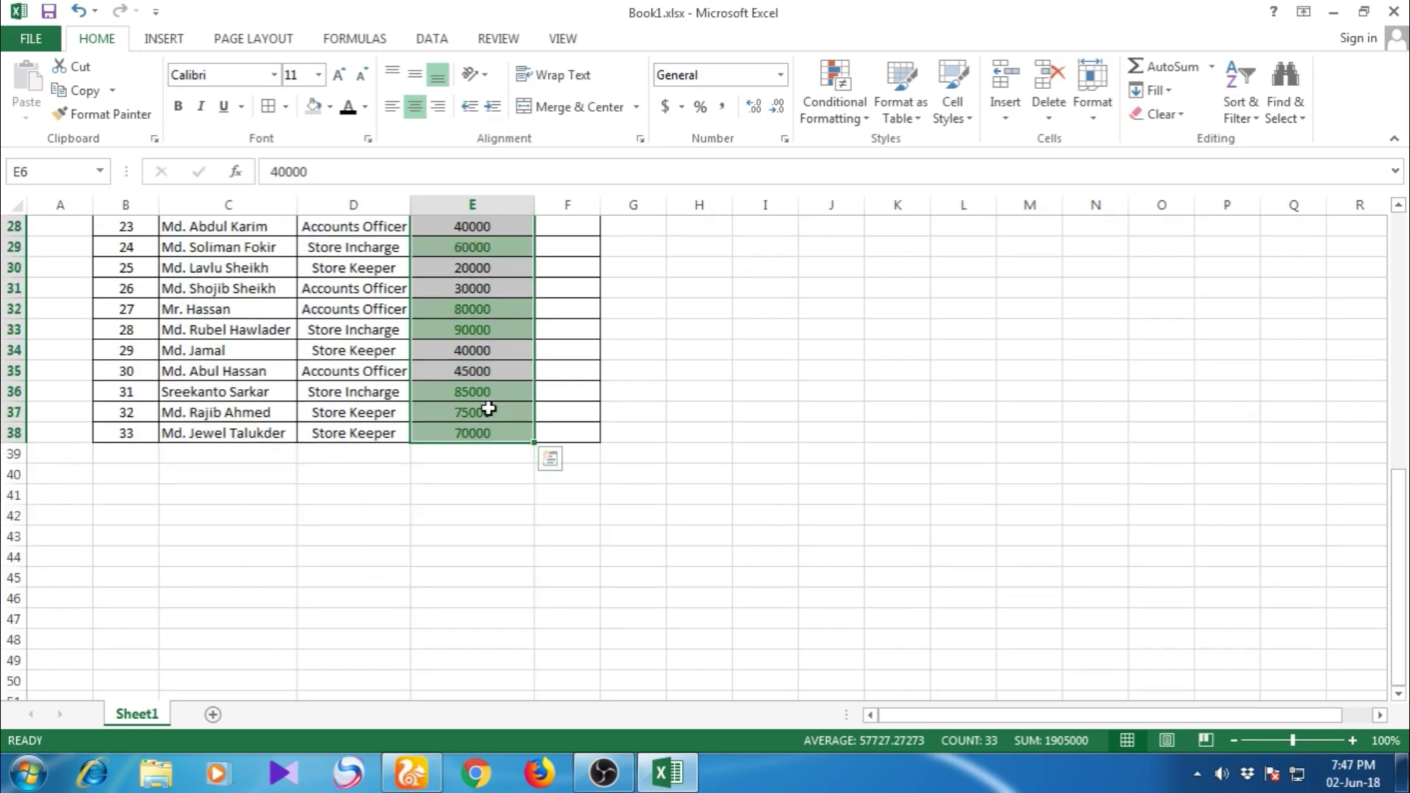
pyautogui.scroll(-1, 488, 408)
pyautogui.scroll(3, 488, 408)
pyautogui.scroll(6, 488, 408)
pyautogui.scroll(1, 489, 409)
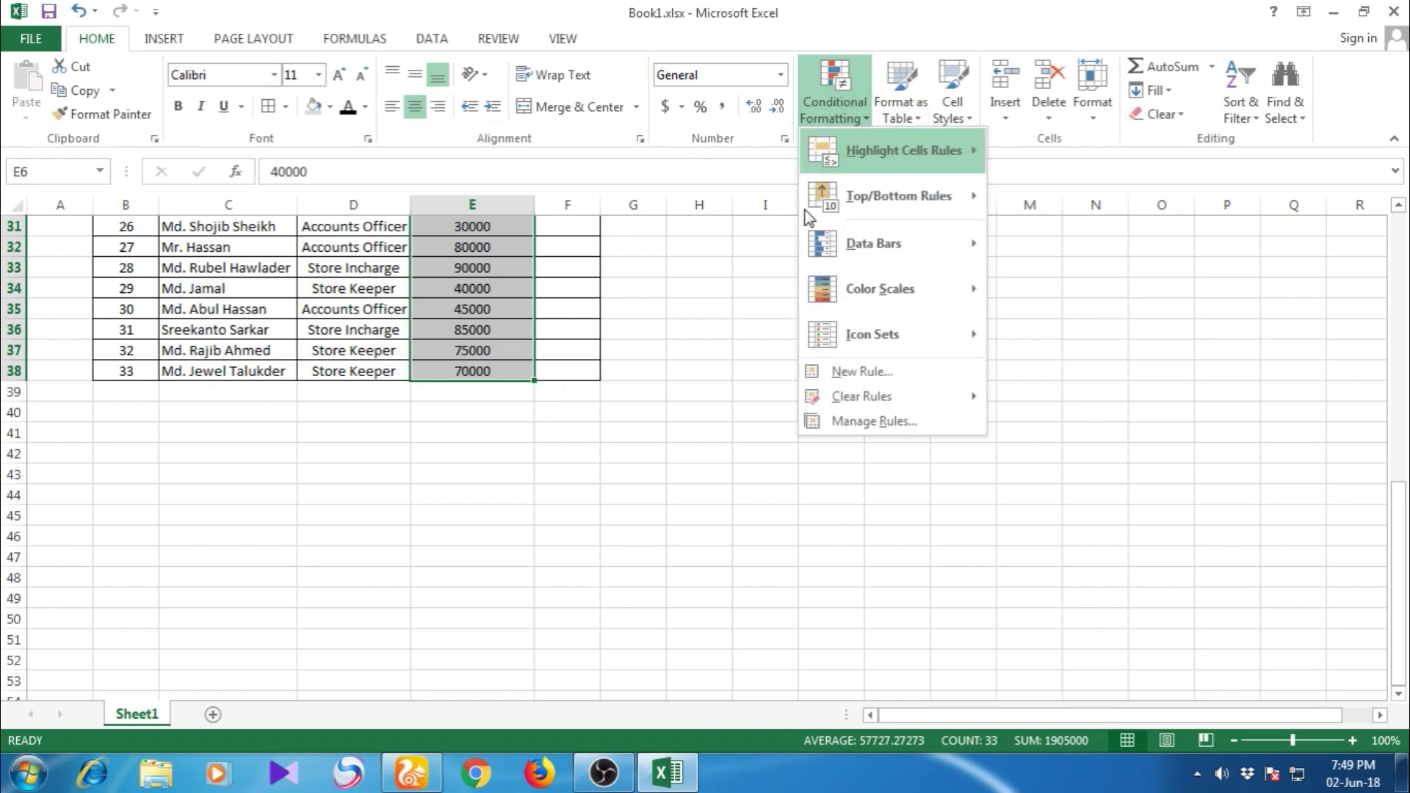
pyautogui.moveTo(898, 197)
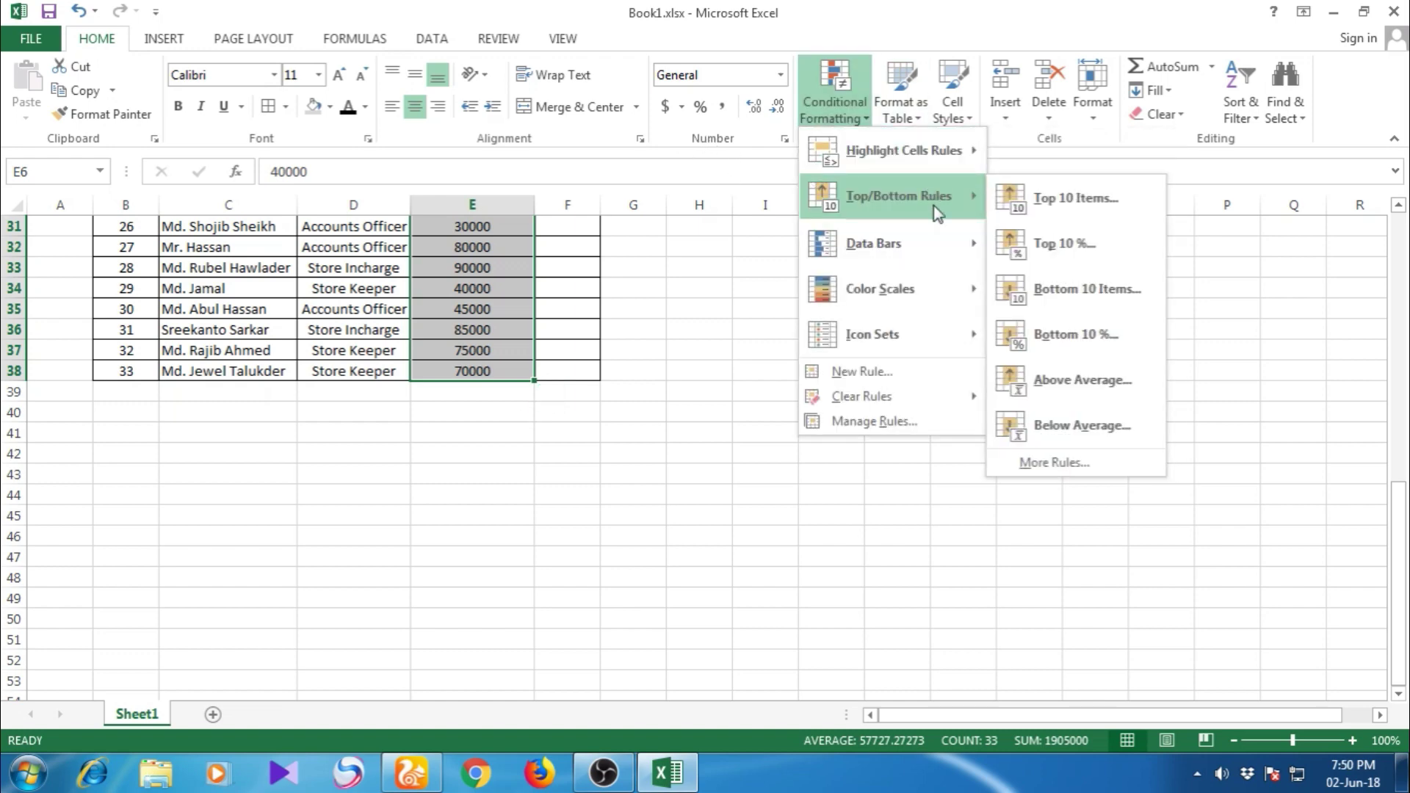
# Step: Apply a Top 10 Items rule with Green Fill with Dark Green Text
pyautogui.click(1036, 217)
pyautogui.click(886, 317)
pyautogui.click(778, 367)
pyautogui.click(771, 355)
pyautogui.scroll(3, 555, 419)
pyautogui.scroll(1, 556, 421)
pyautogui.scroll(4, 557, 420)
pyautogui.scroll(1, 557, 420)
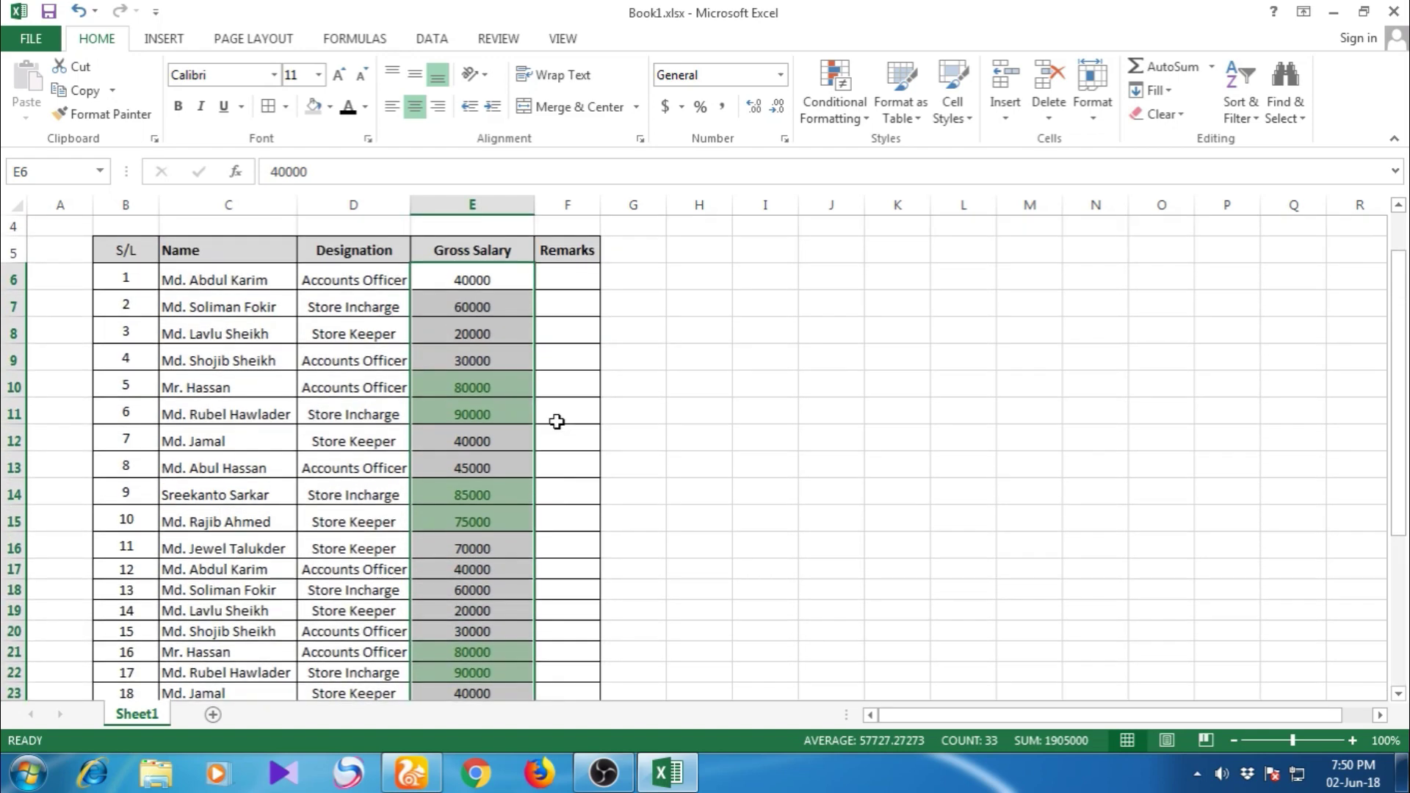
# Step: Scroll through the column to confirm the top values, 75000 through 90000, are shaded green
pyautogui.scroll(-1, 556, 421)
pyautogui.scroll(-1, 557, 421)
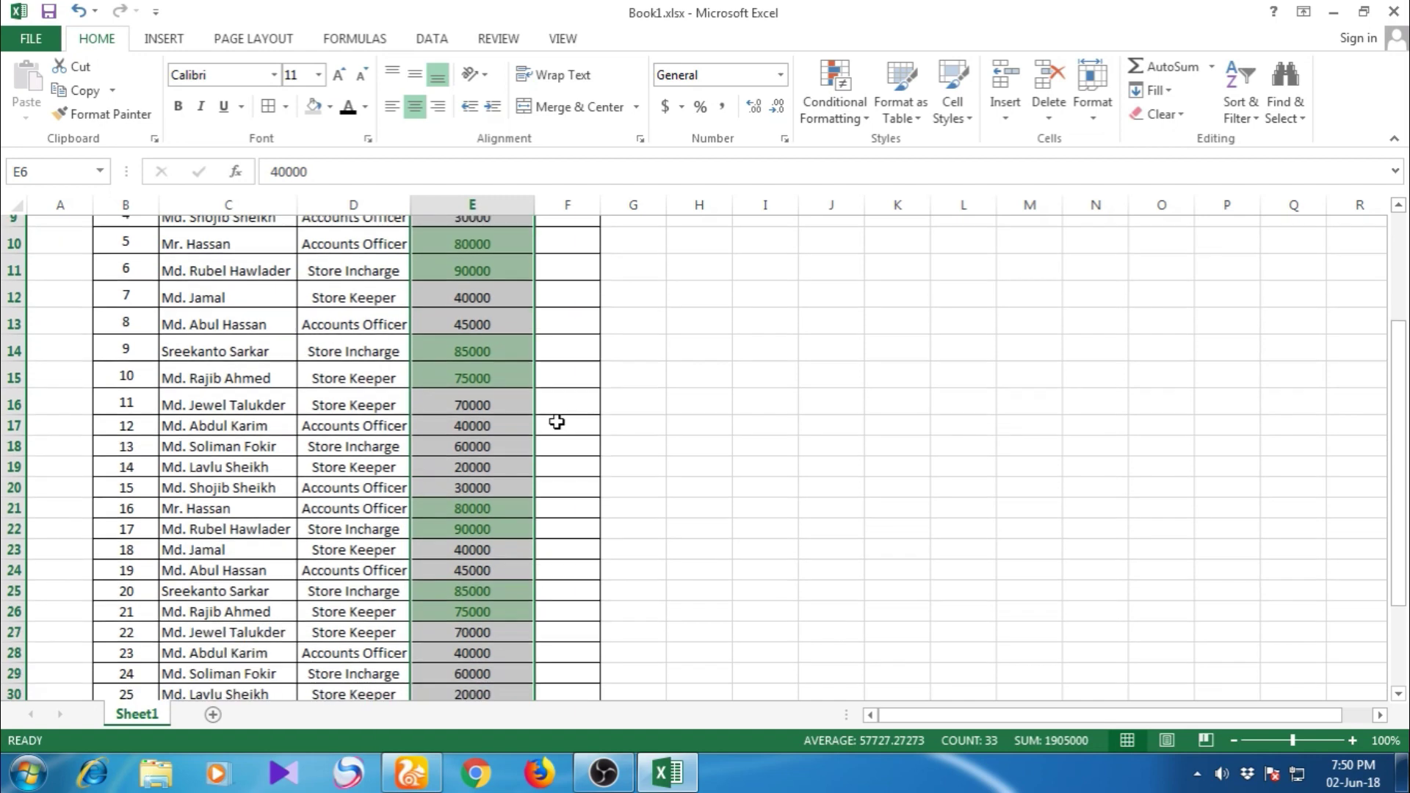
pyautogui.scroll(-1, 557, 422)
pyautogui.scroll(-1, 557, 422)
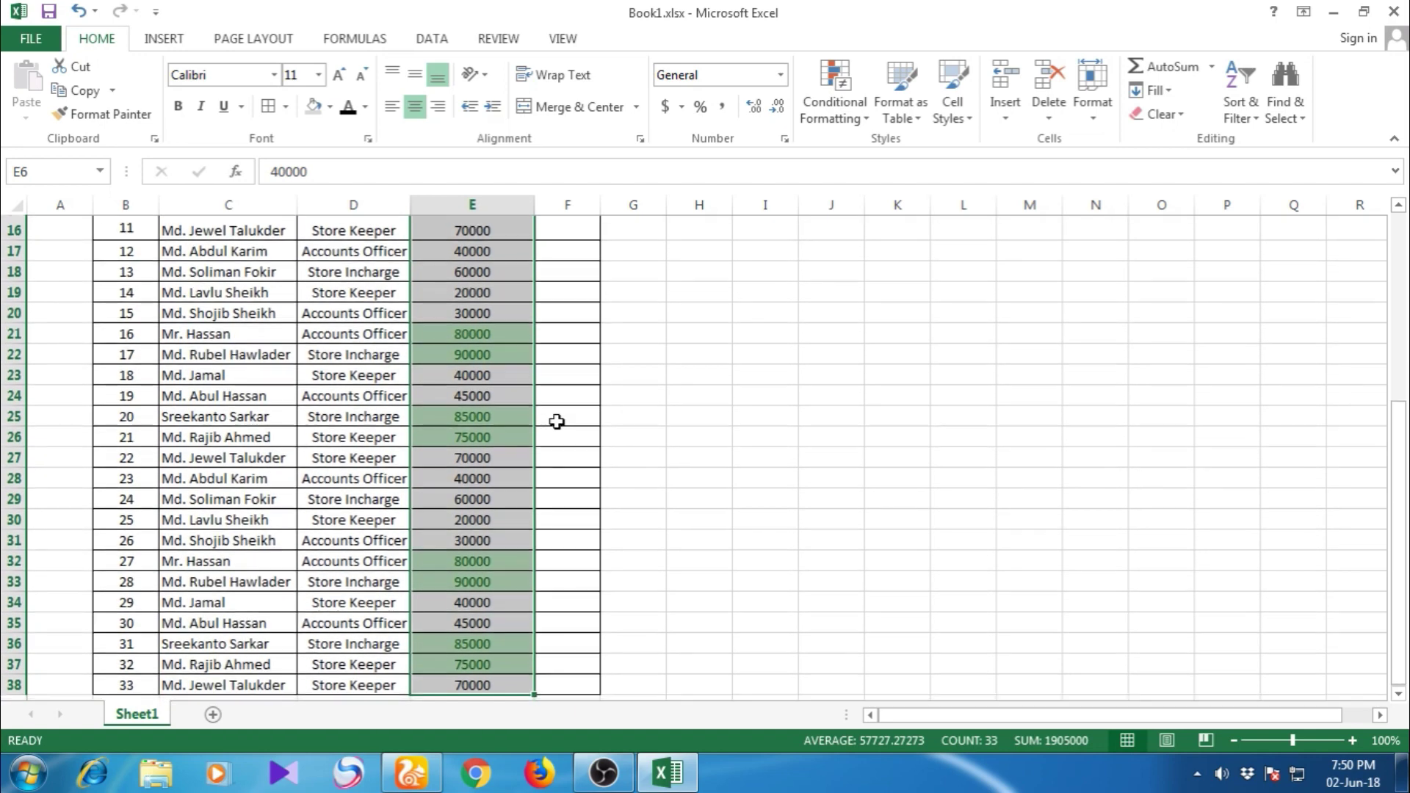
pyautogui.scroll(-1, 557, 421)
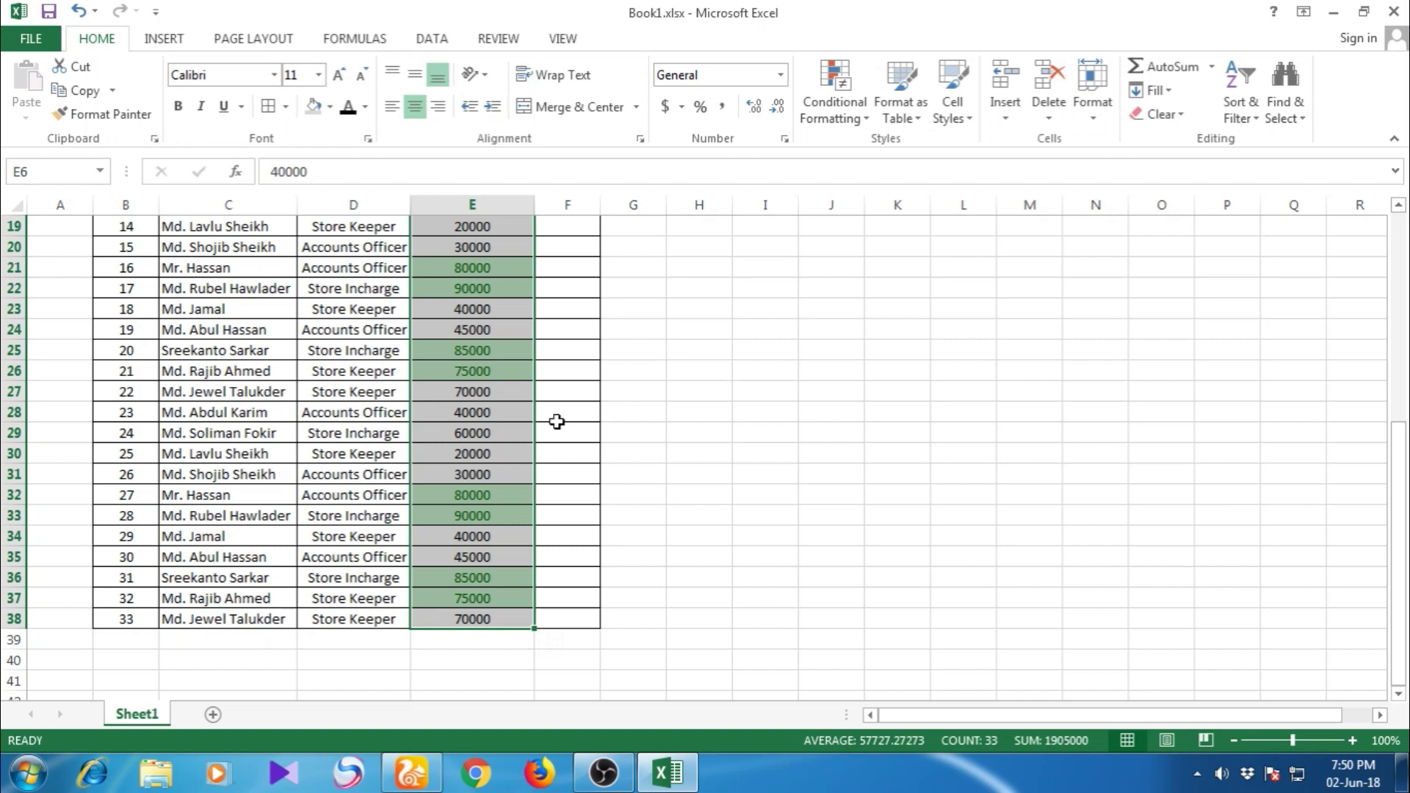
pyautogui.scroll(-2, 556, 421)
pyautogui.scroll(3, 557, 421)
pyautogui.scroll(4, 556, 421)
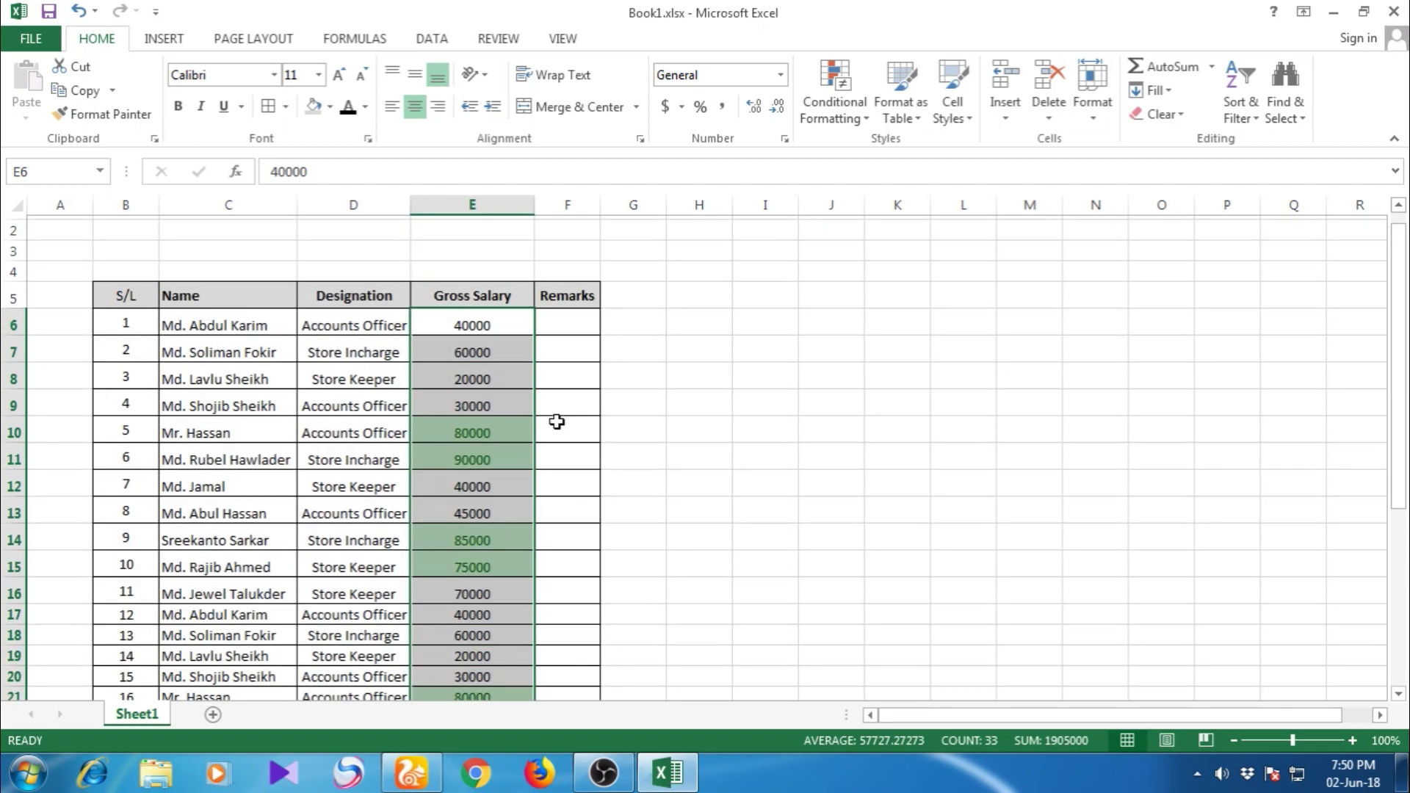
pyautogui.scroll(1, 557, 421)
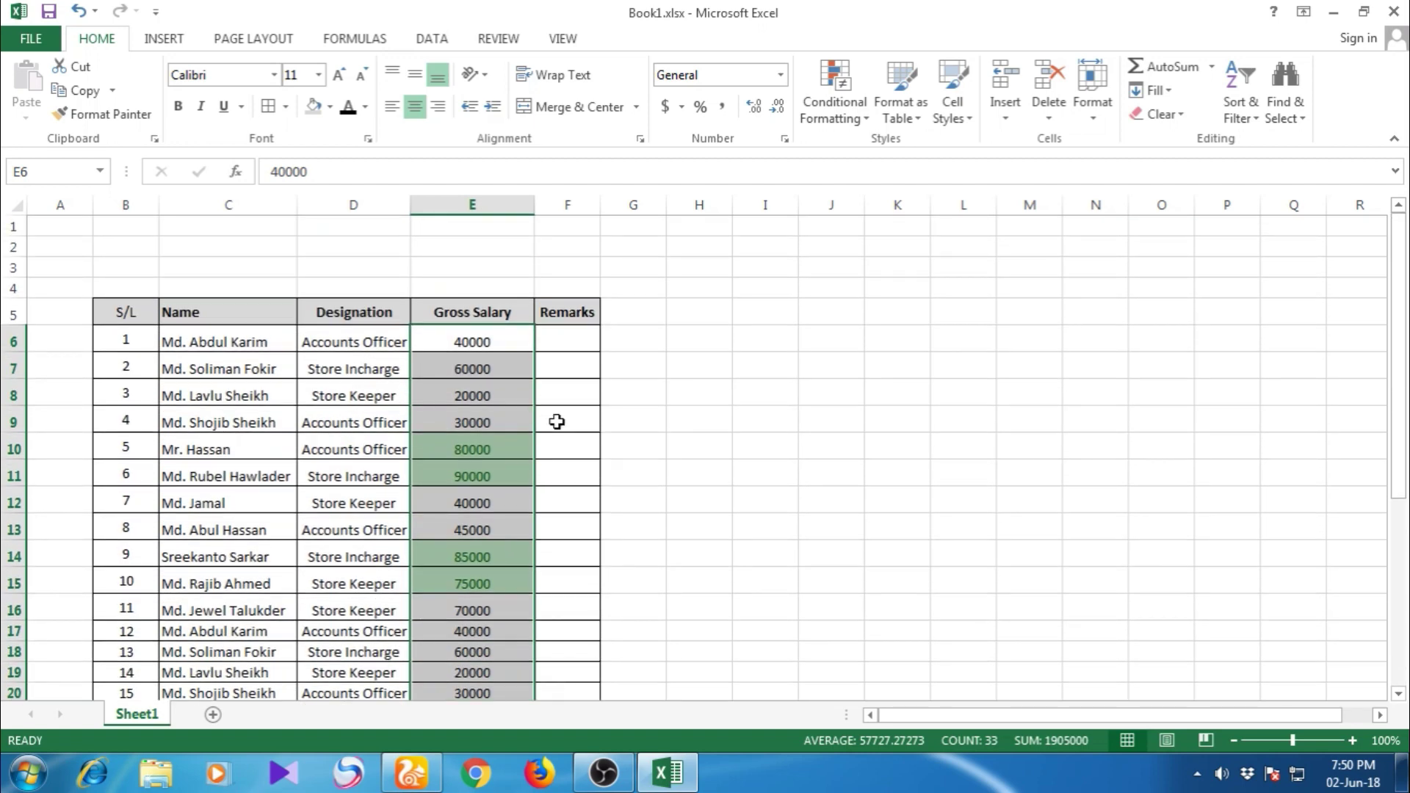
pyautogui.click(834, 107)
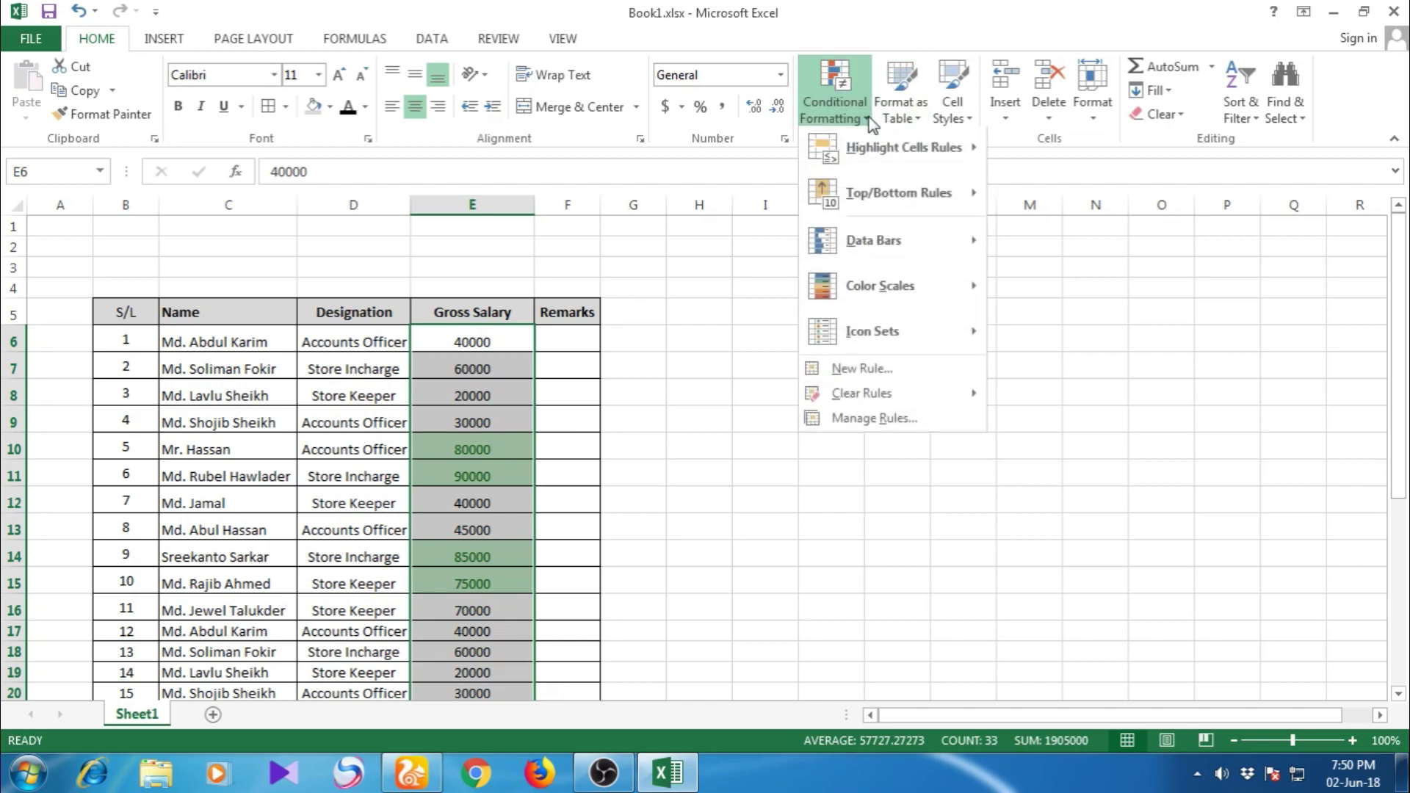